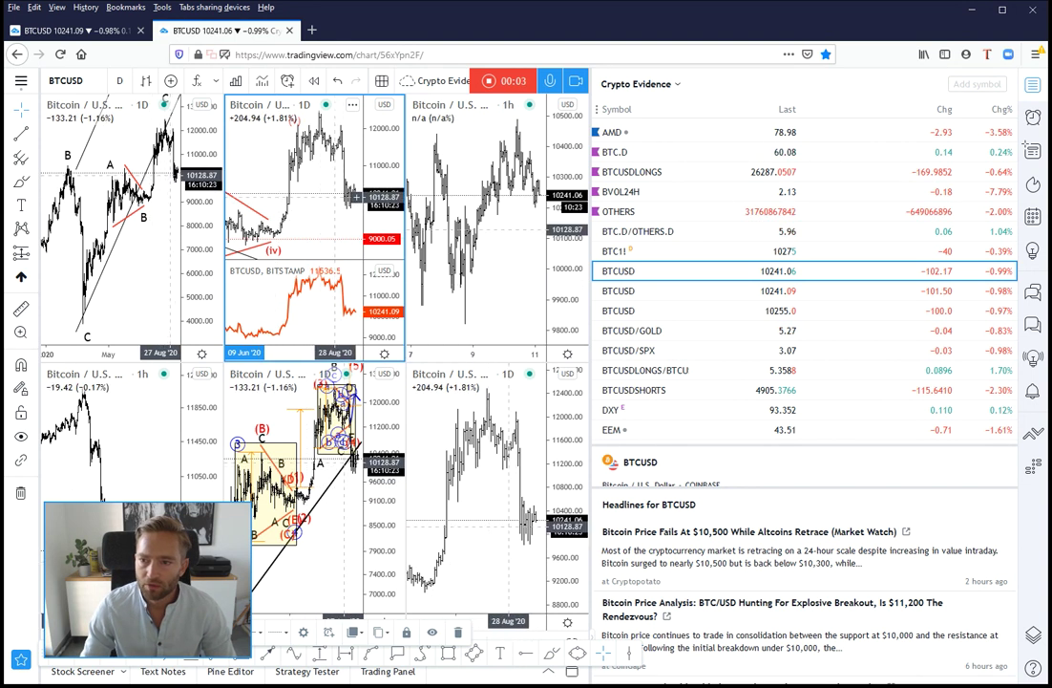
# - Load AMD from the watchlist into all six linked charts in place of BTCUSD
pyautogui.moveTo(802, 132)
pyautogui.click(1014, 134)
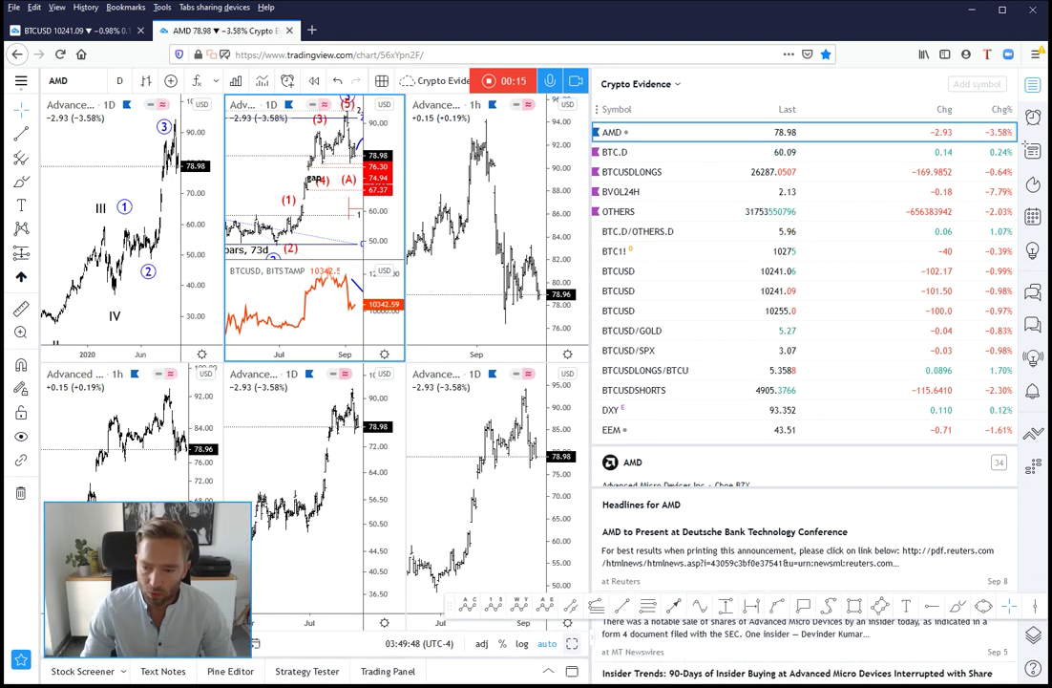
# - Maximize the AMD daily chart and rescale prices so the whole wave count fits
pyautogui.hotkey('alt', 'Return')
pyautogui.scroll(4, 540, 334)
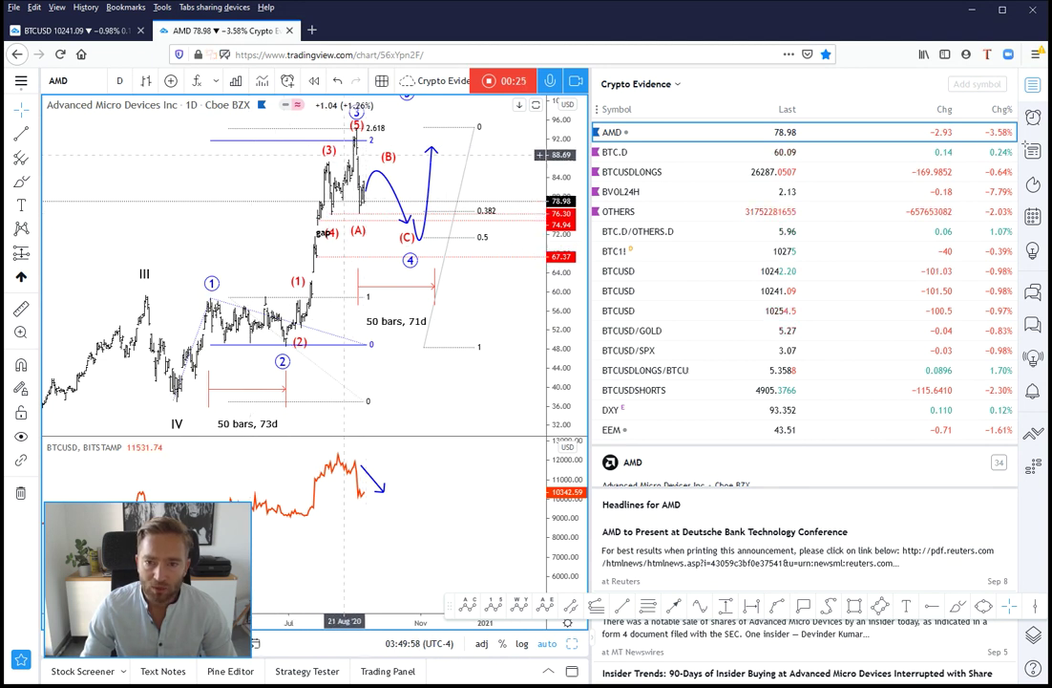
pyautogui.moveTo(561, 210); pyautogui.dragTo(561, 258)
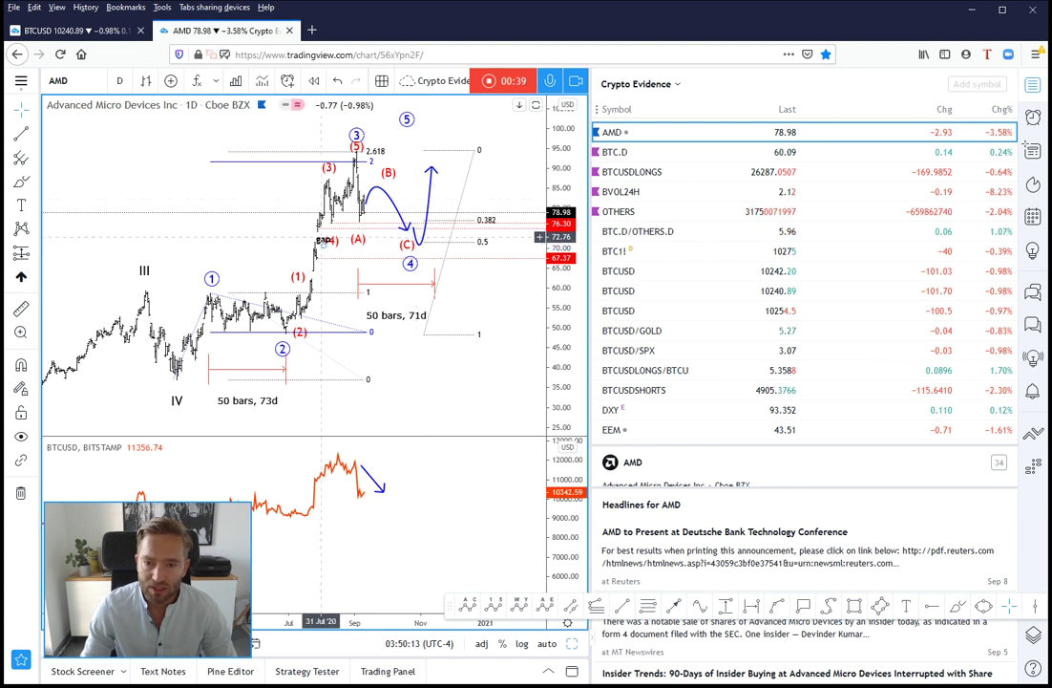
# - Nudge the gap label slightly left and hide the watchlist and news panel
pyautogui.moveTo(325, 239); pyautogui.dragTo(271, 254)
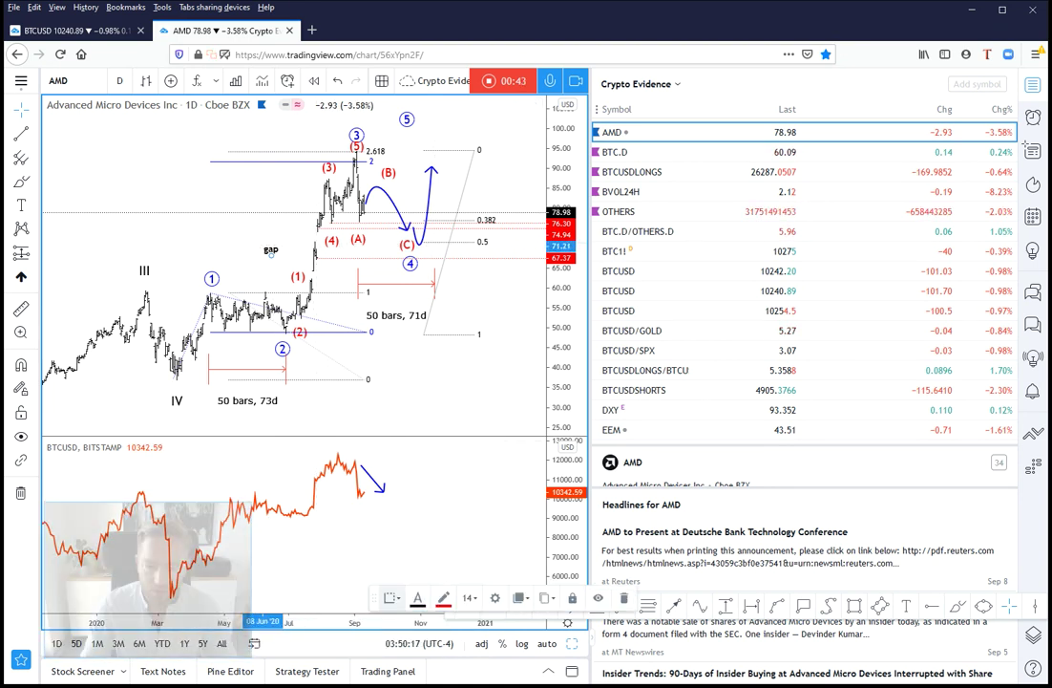
pyautogui.click(369, 332)
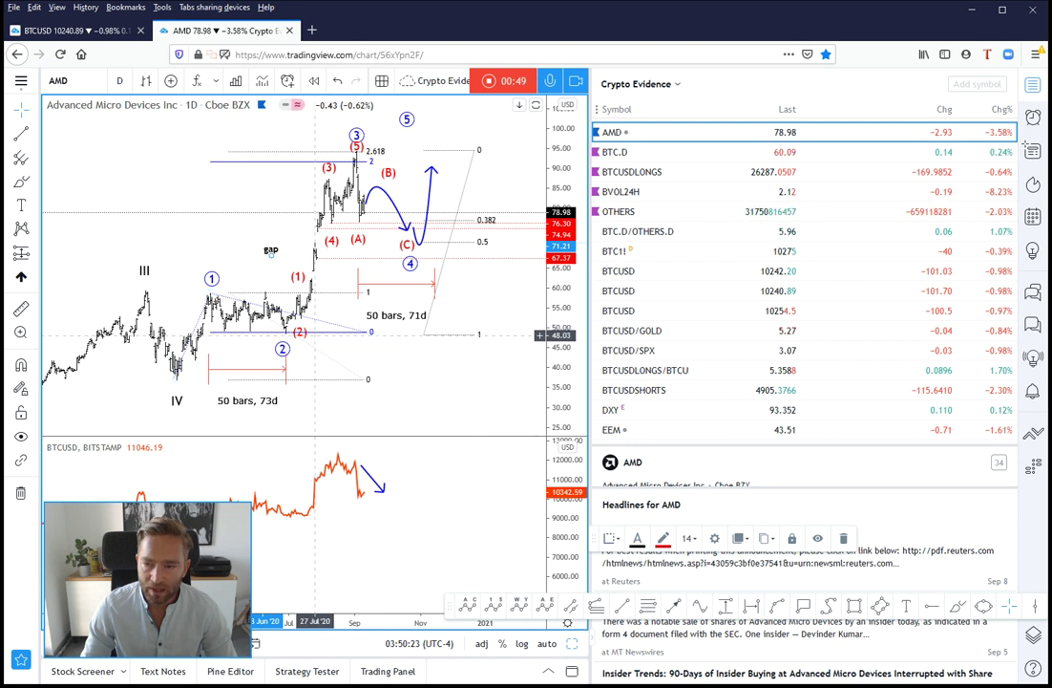
pyautogui.click(1033, 84)
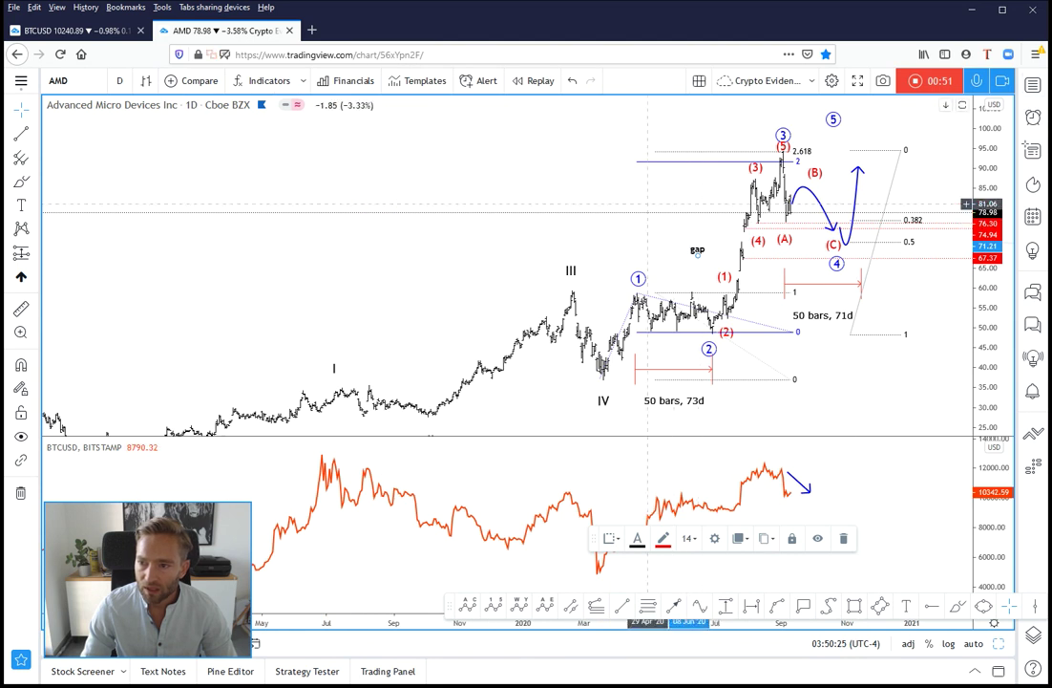
# - Reveal future space on the BTCUSD pane and draw a rising trend line from the March 2020 low
pyautogui.moveTo(698, 253); pyautogui.dragTo(440, 270)
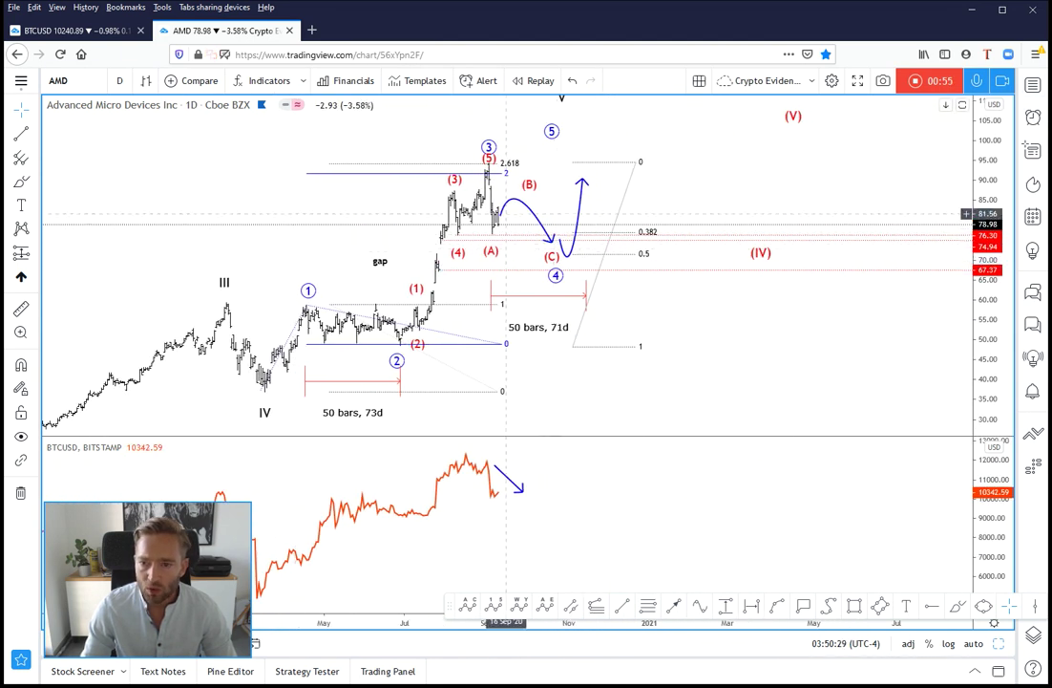
pyautogui.click(552, 250)
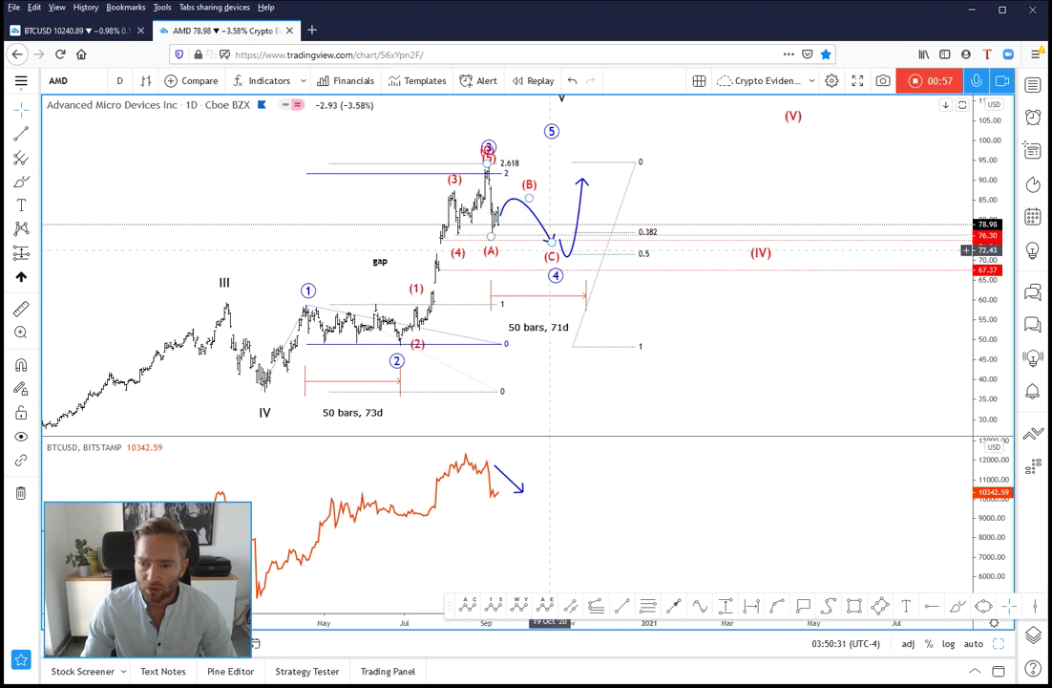
pyautogui.click(525, 532)
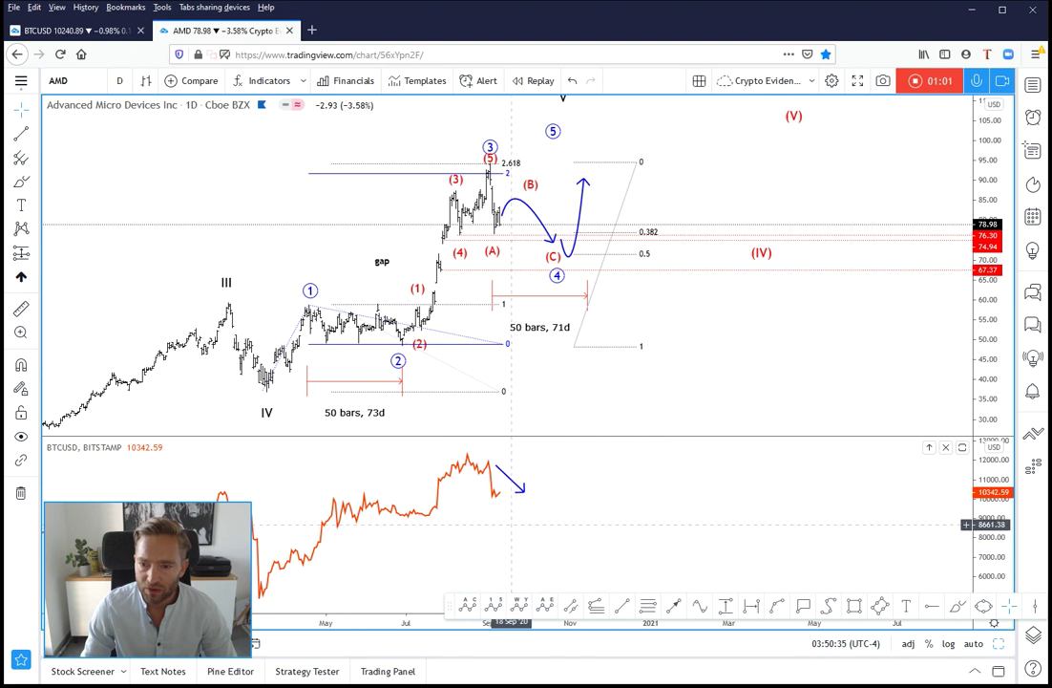
pyautogui.moveTo(477, 511); pyautogui.dragTo(504, 506)
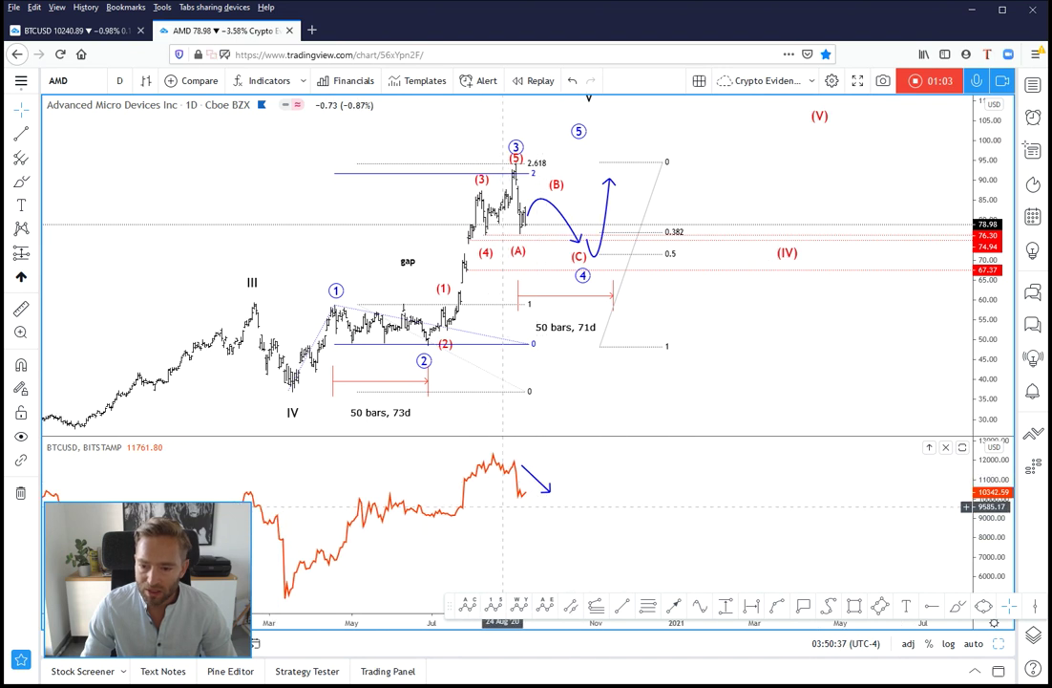
pyautogui.hotkey('alt', 't')
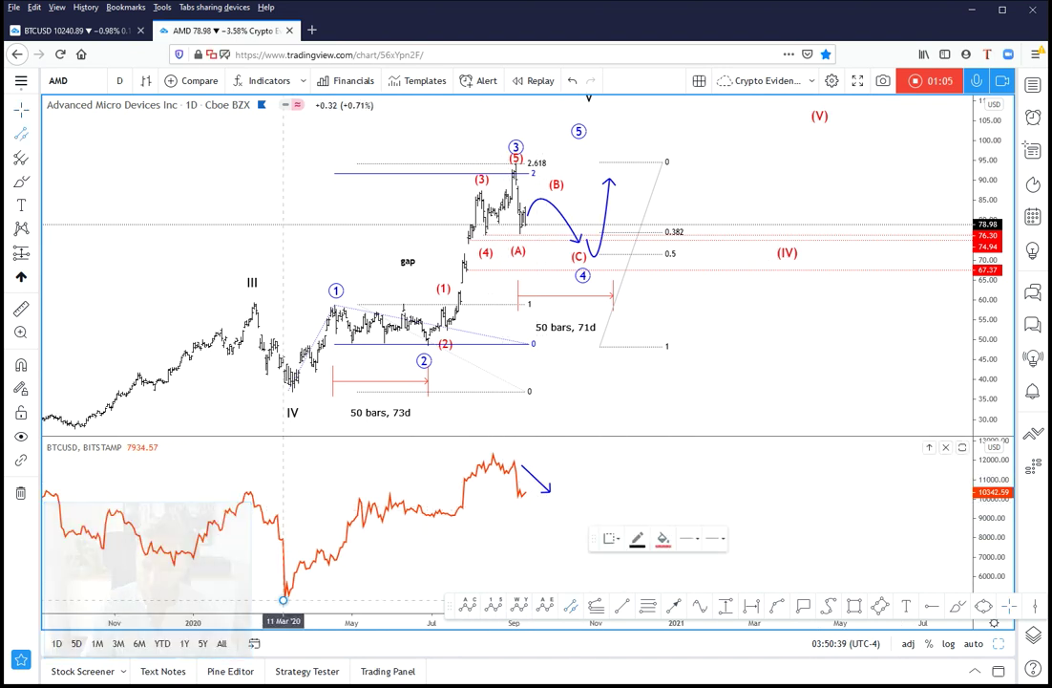
pyautogui.moveTo(282, 598); pyautogui.dragTo(561, 462)
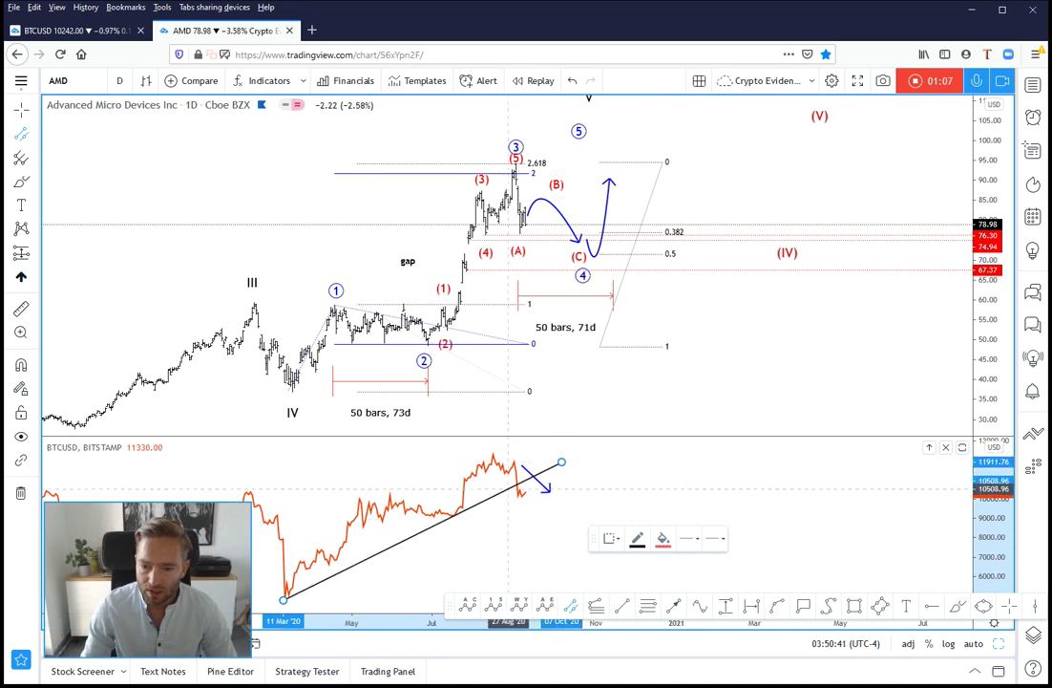
pyautogui.click(562, 462)
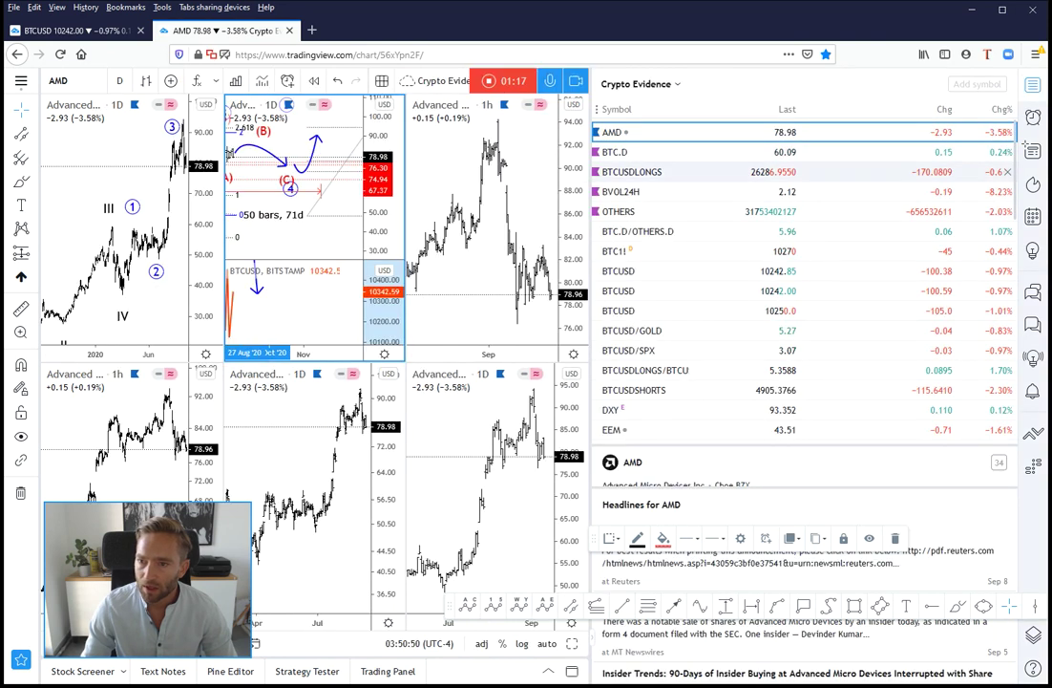
# - Review the yellow support zone on BTCUSDLONGS, then move to the BTCUSD hourly chart tab
pyautogui.click(955, 172)
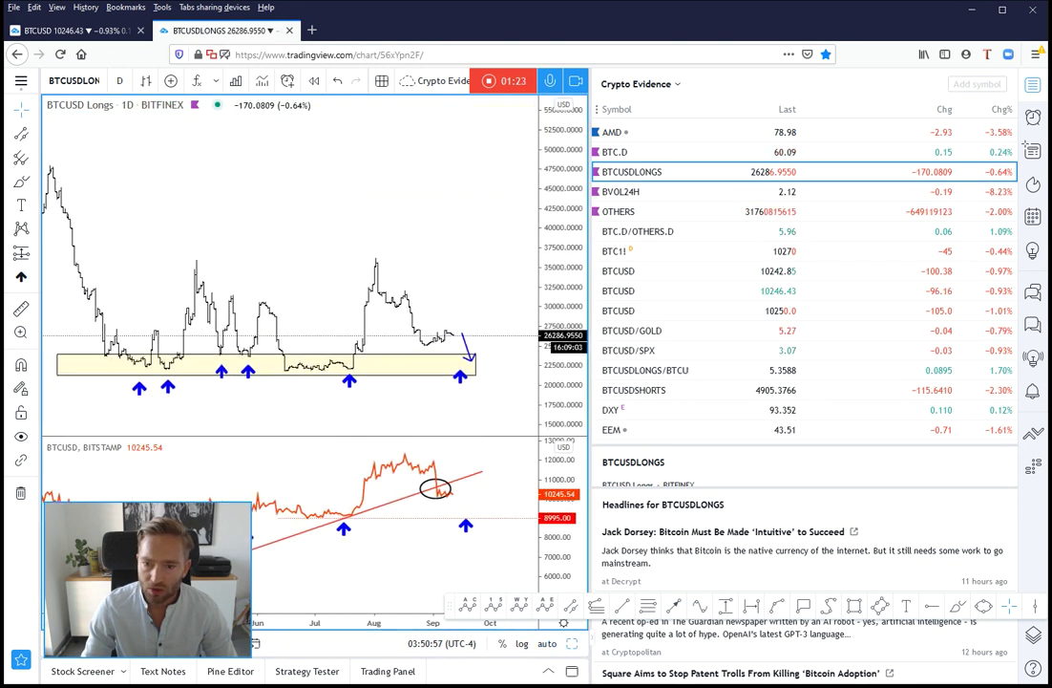
pyautogui.click(139, 371)
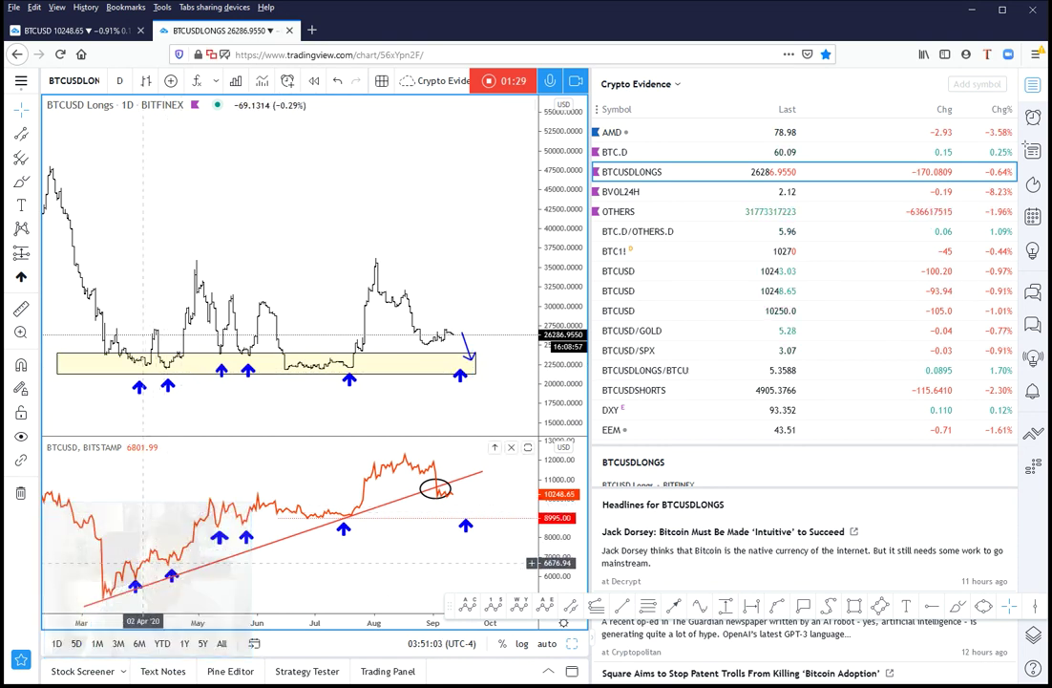
pyautogui.moveTo(329, 535)
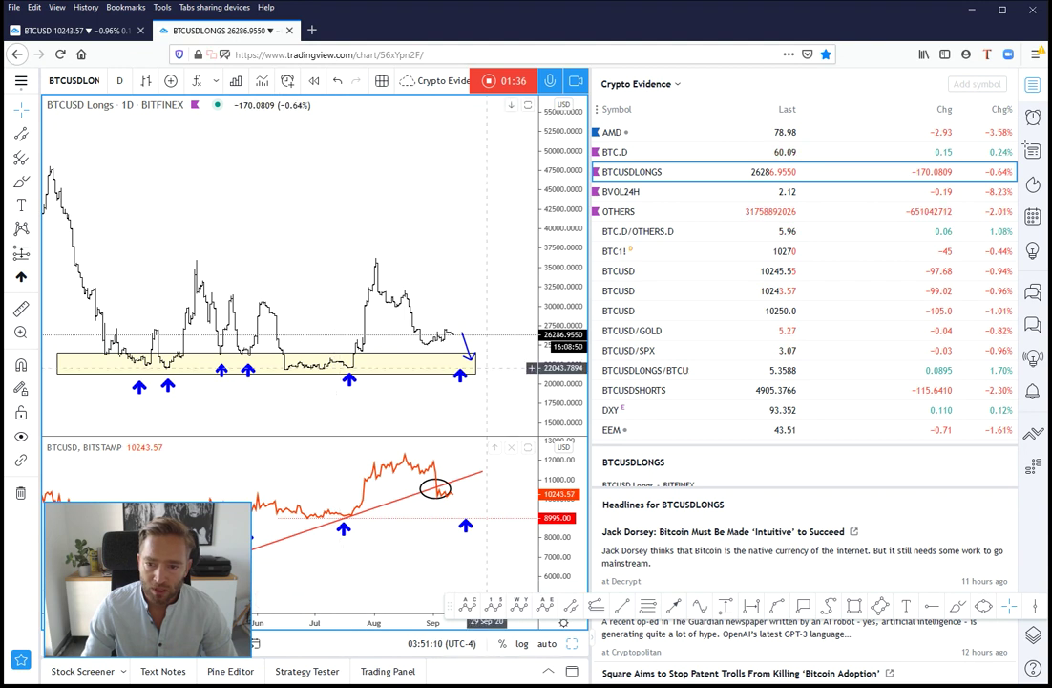
pyautogui.click(459, 358)
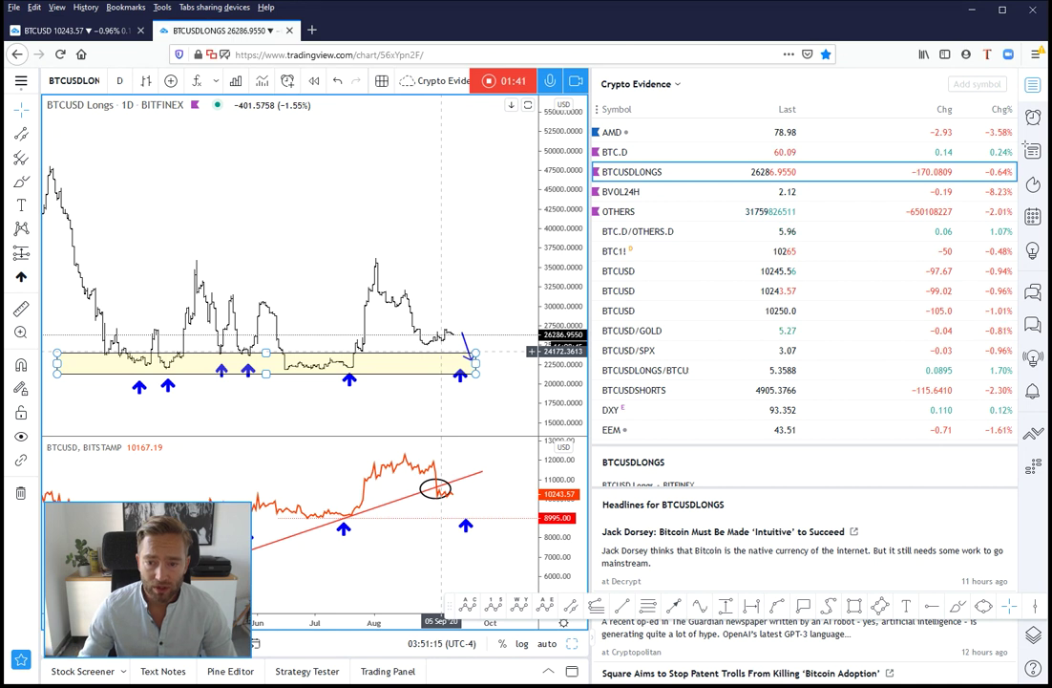
pyautogui.click(472, 383)
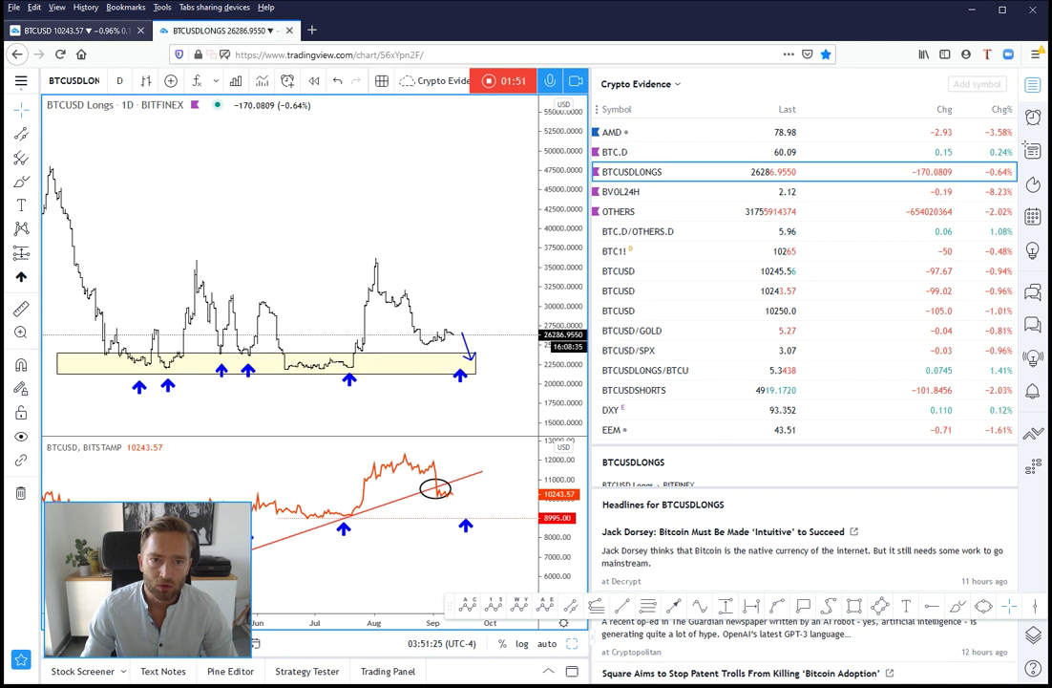
pyautogui.hotkey('ctrl', 'Tab')
pyautogui.hscroll(-3, 197, 130)
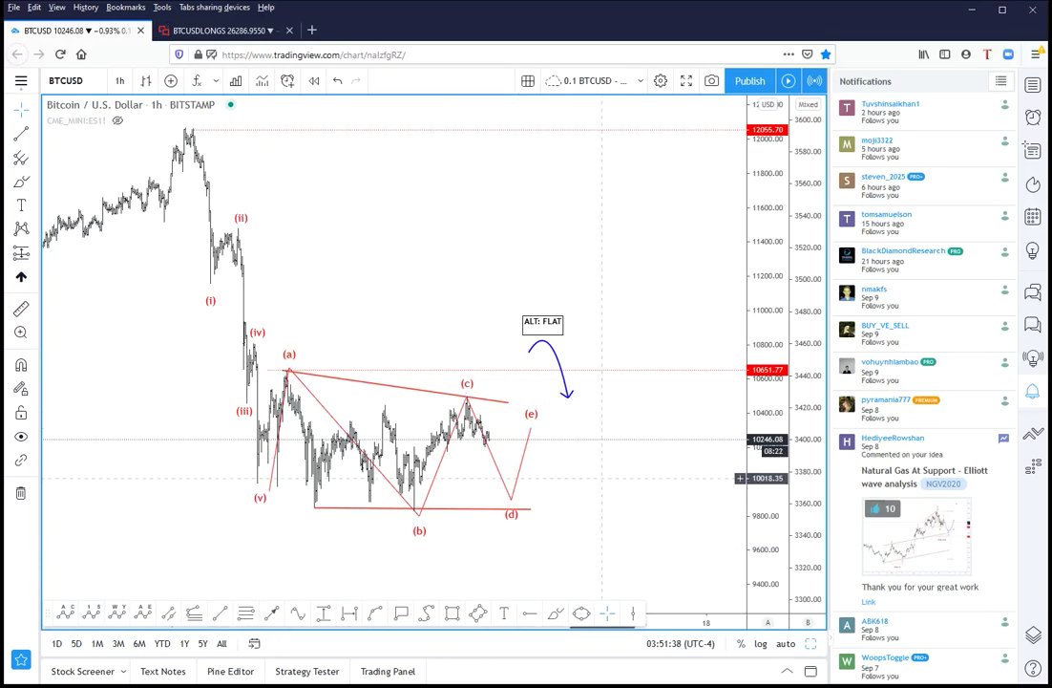
pyautogui.click(488, 445)
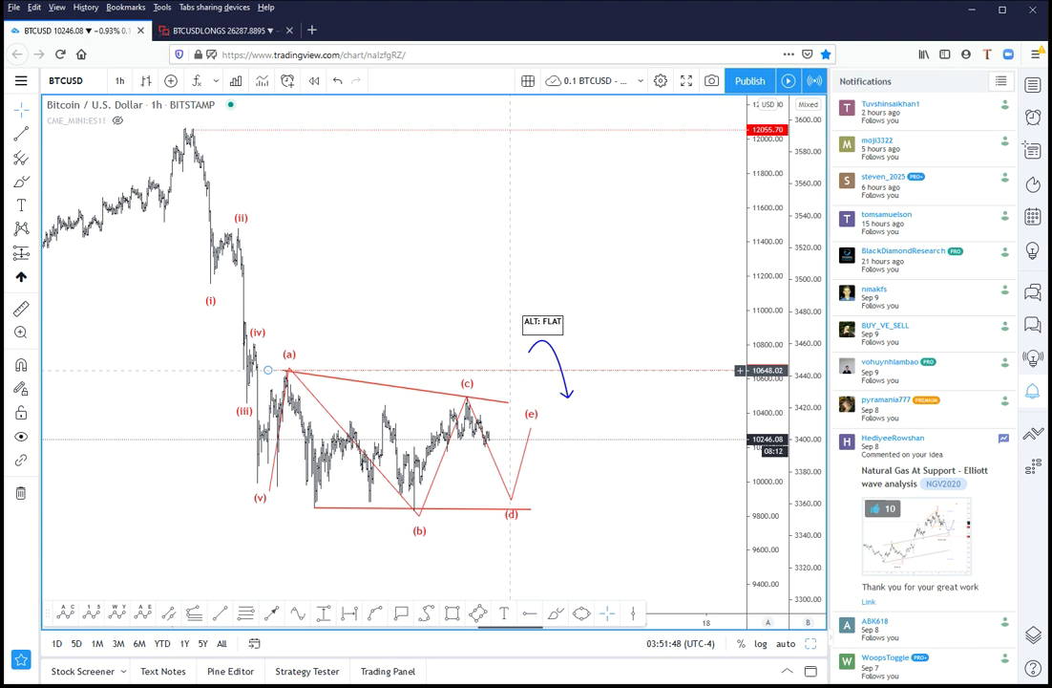
pyautogui.click(550, 349)
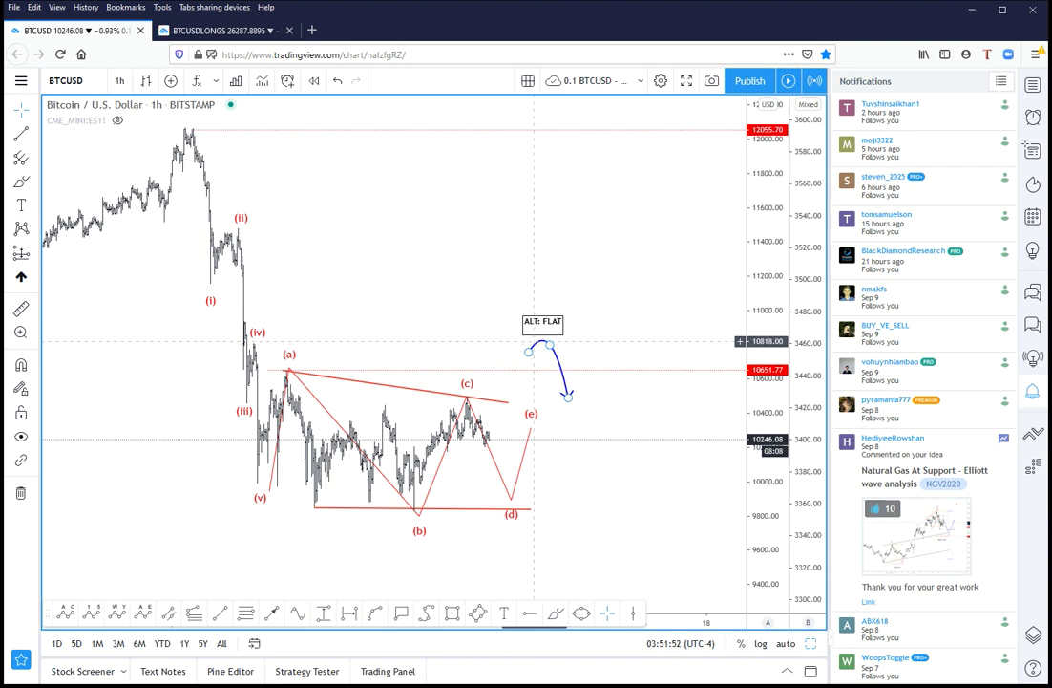
pyautogui.click(256, 335)
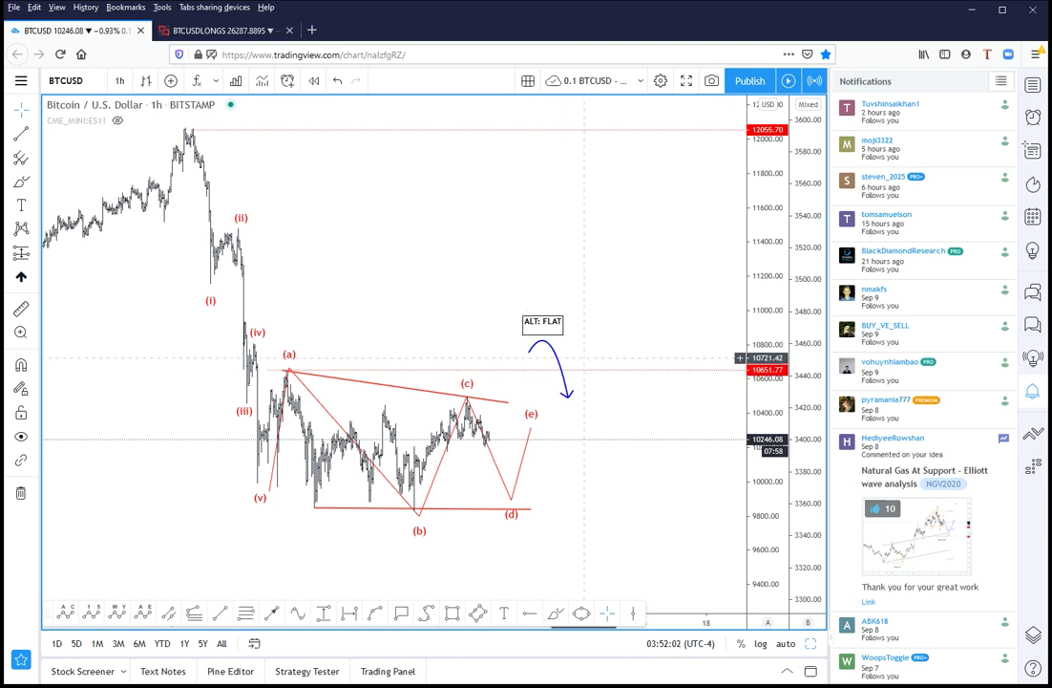
pyautogui.scroll(-2, 628, 522)
pyautogui.scroll(1, 627, 522)
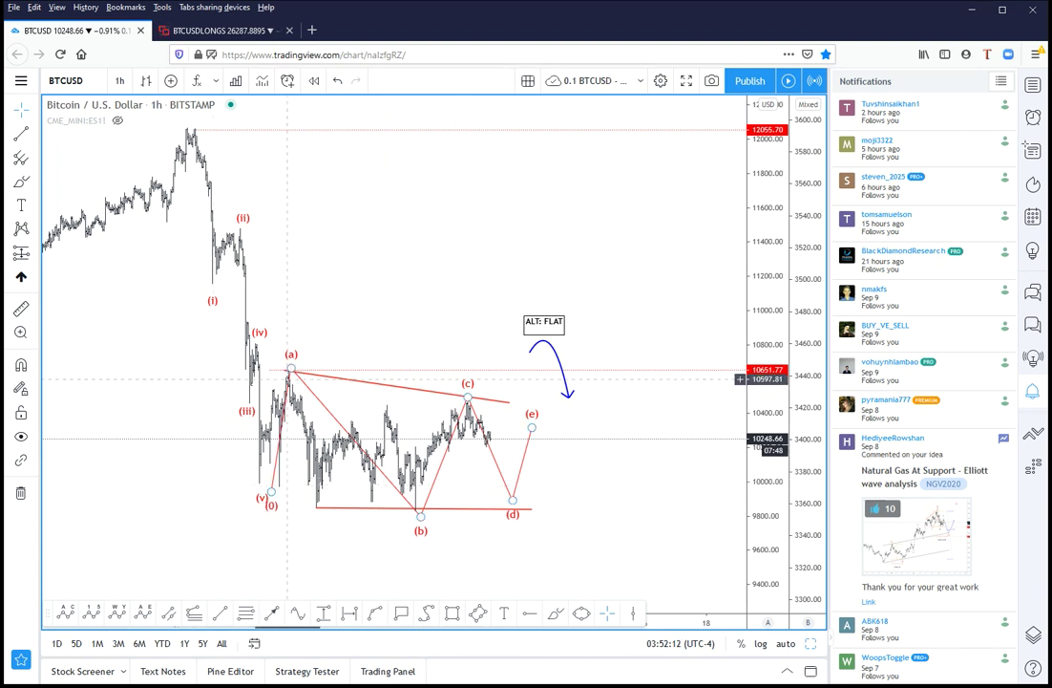
pyautogui.click(421, 516)
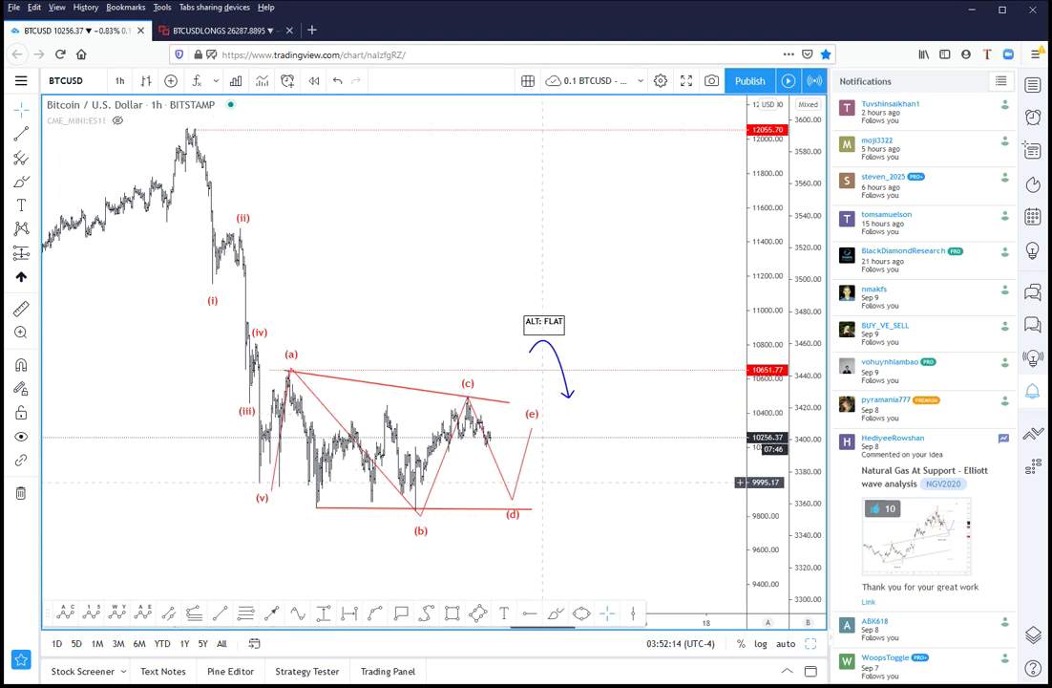
pyautogui.click(579, 449)
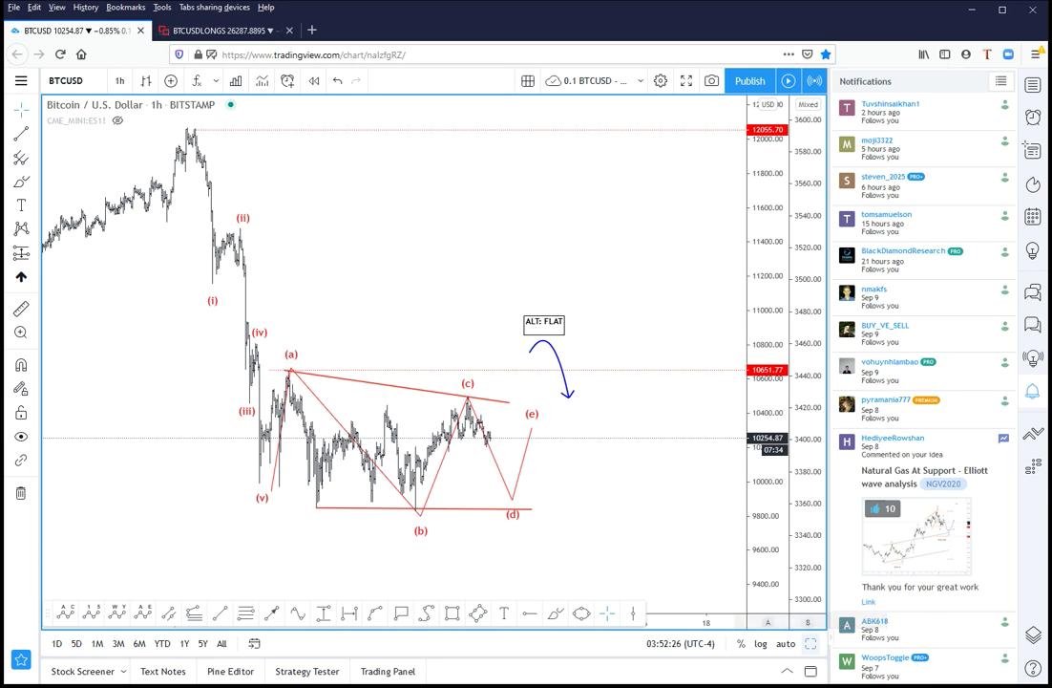
pyautogui.click(686, 80)
# - Return to the BTCUSD Longs daily chart tab showing the trend line break
pyautogui.click(220, 30)
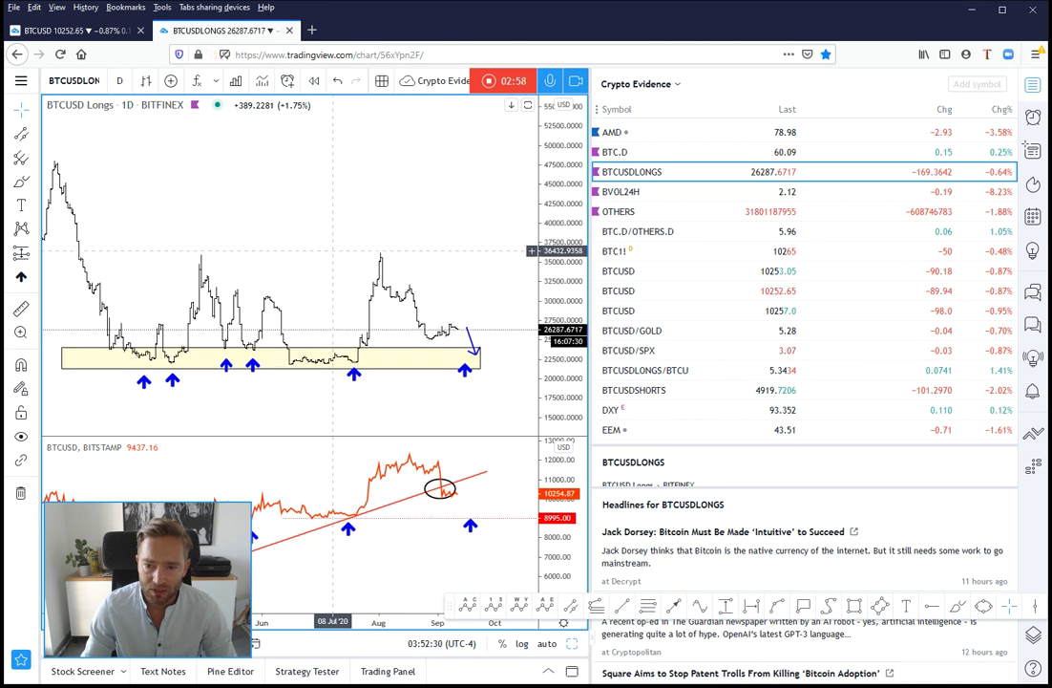